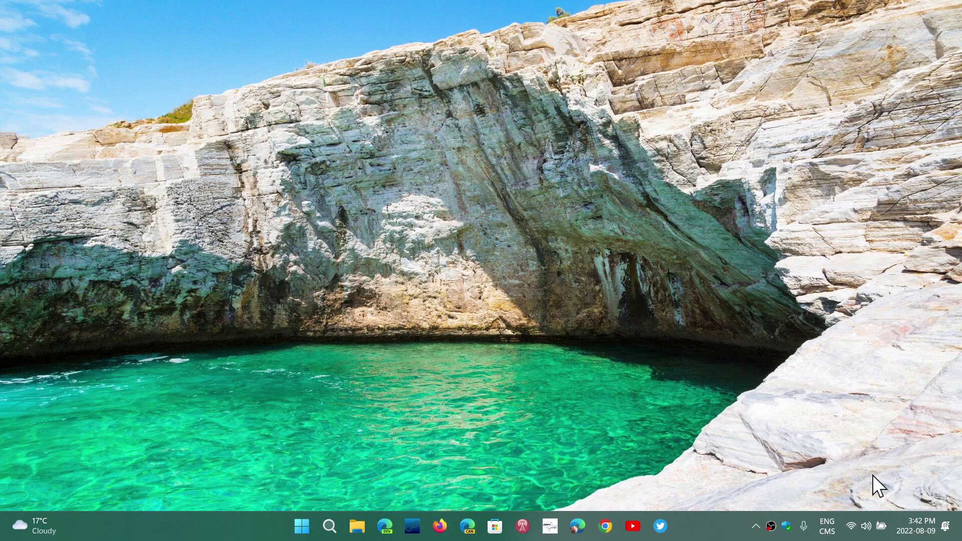
Glance at notifications, then run winver to show Windows 11 Pro 22H2, build 22621.382.
{"action": "left_click", "coordinate": [905, 532]}
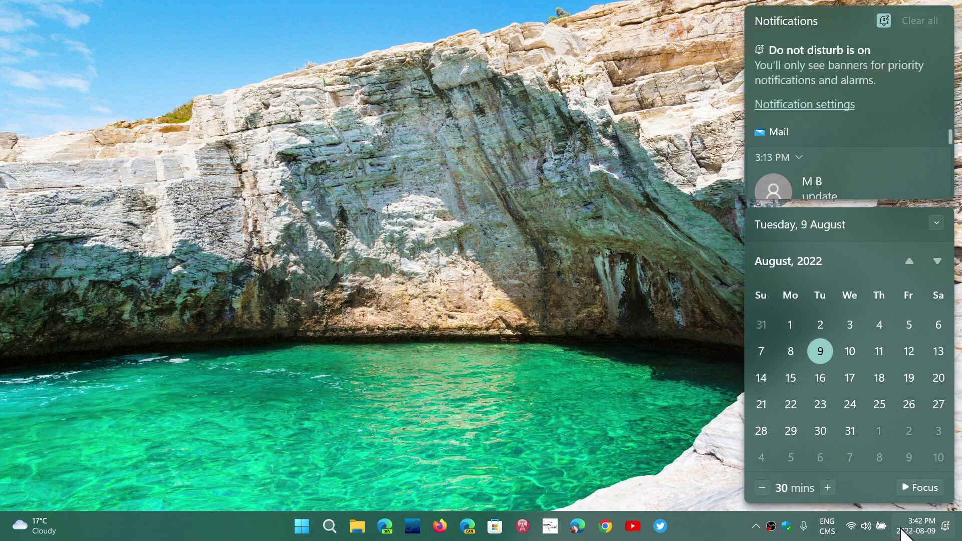
{"action": "left_click", "coordinate": [588, 233]}
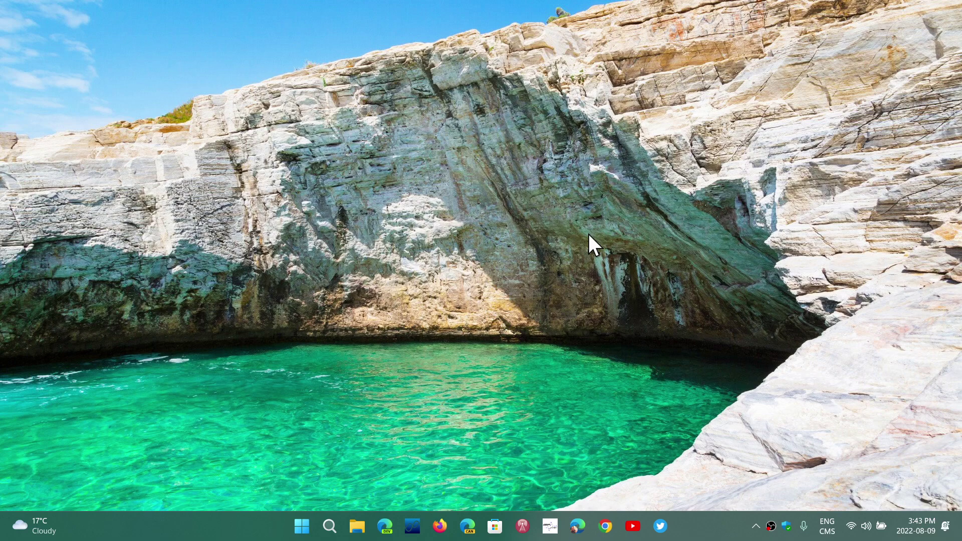
{"action": "left_click", "coordinate": [329, 525]}
{"action": "type", "text": "winver"}
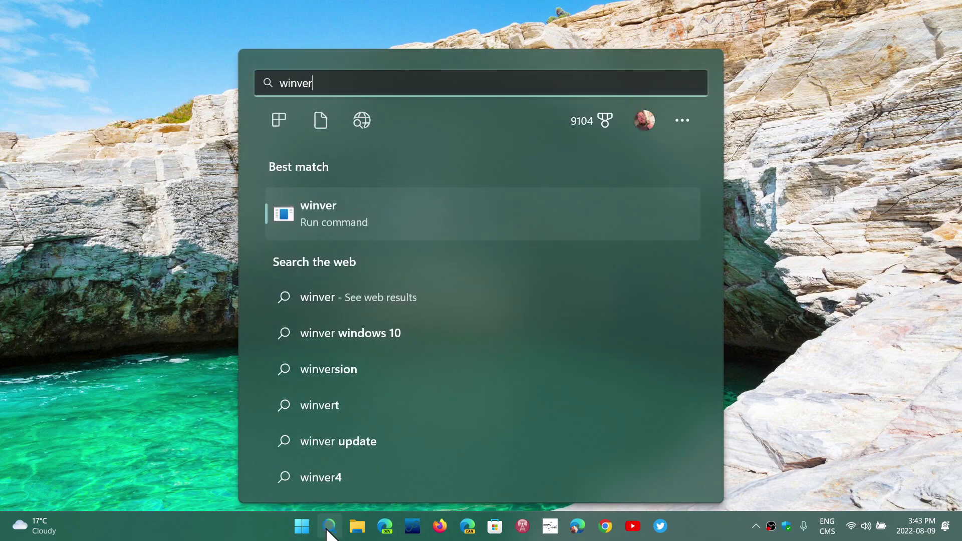
{"action": "left_click", "coordinate": [367, 205]}
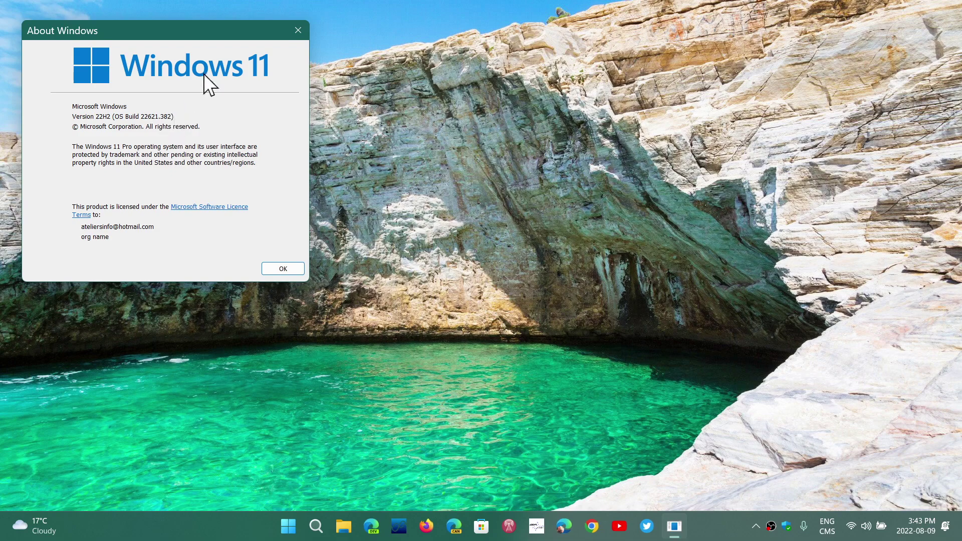
Close the Windows 11 Pro 22H2 About Windows dialog, leaving the desktop idle.
{"action": "left_click", "coordinate": [300, 32]}
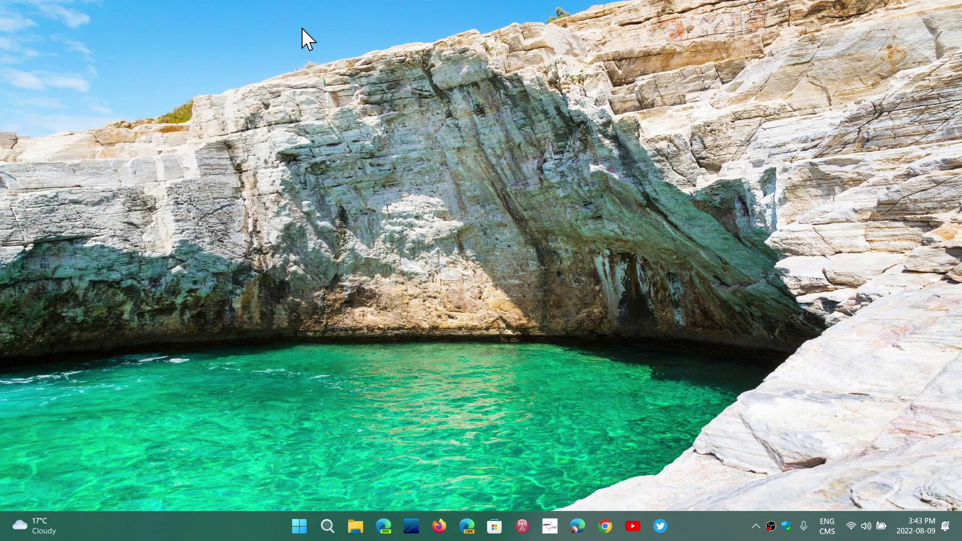